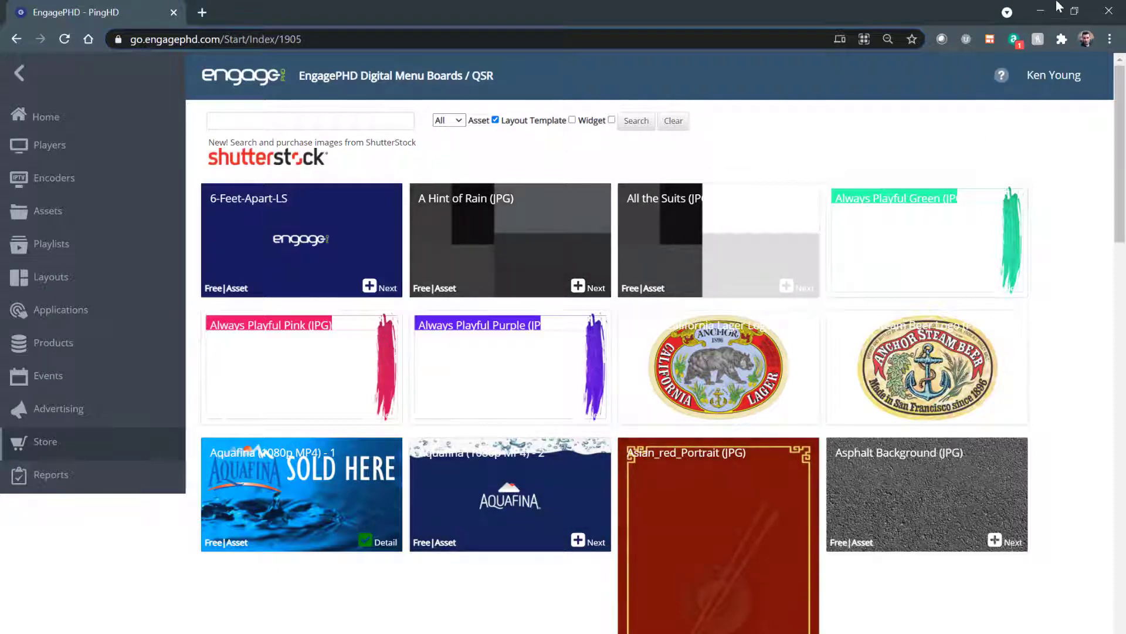
Switch to the PowerPoint presentation and insert a text box stretched across the slide's upper white area.
click(27, 116)
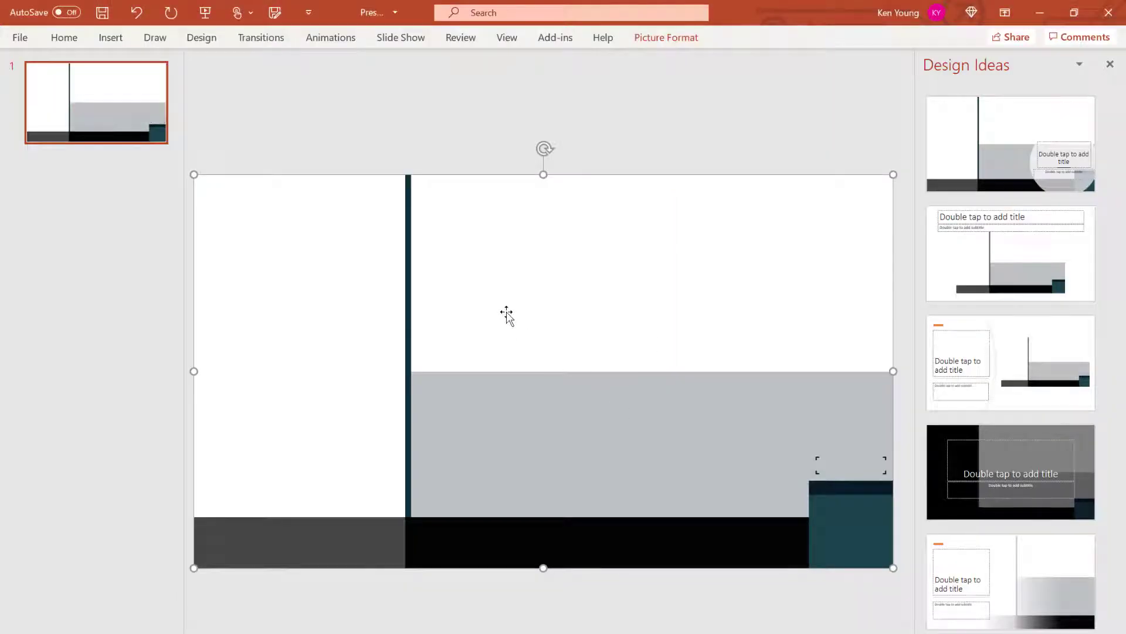
click(110, 43)
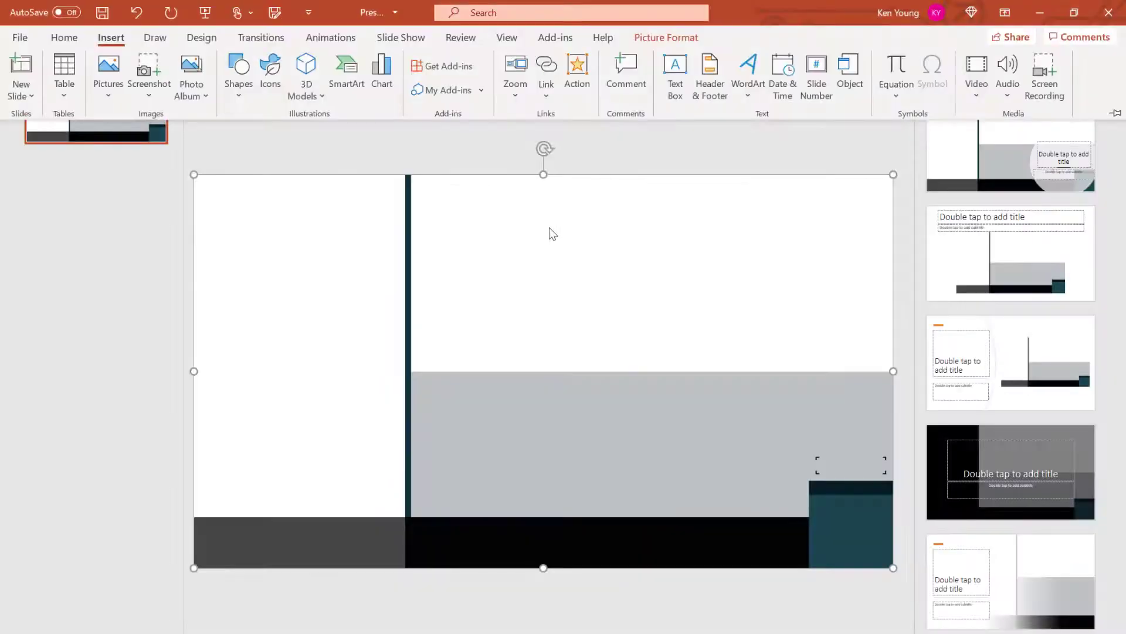
click(676, 76)
click(110, 44)
click(676, 82)
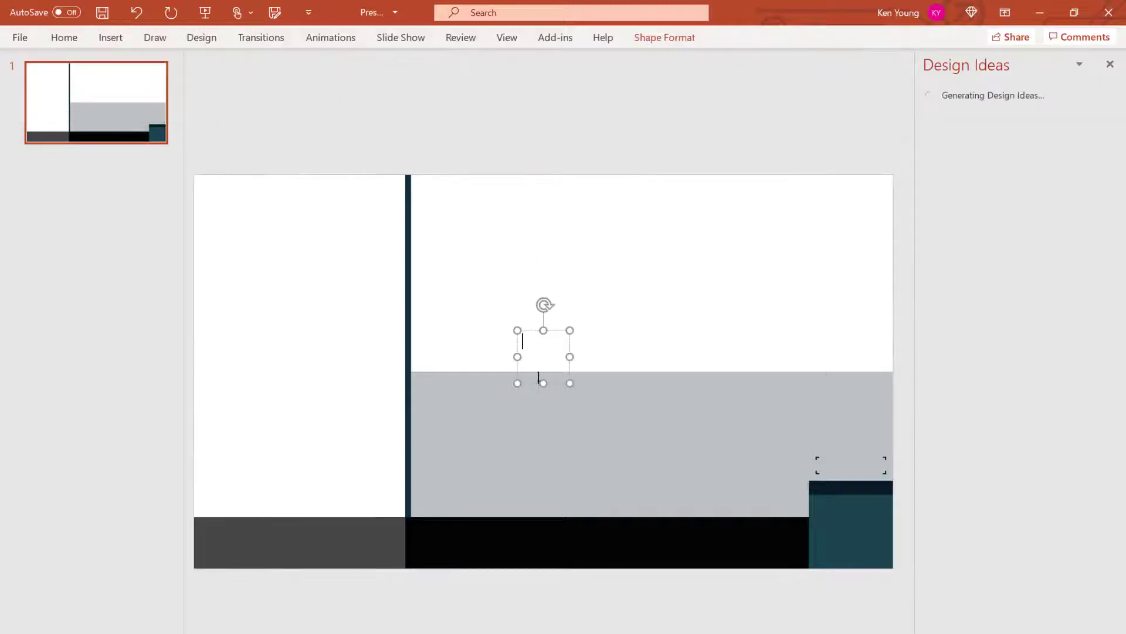
drag(517, 333, 449, 240)
drag(517, 334, 721, 329)
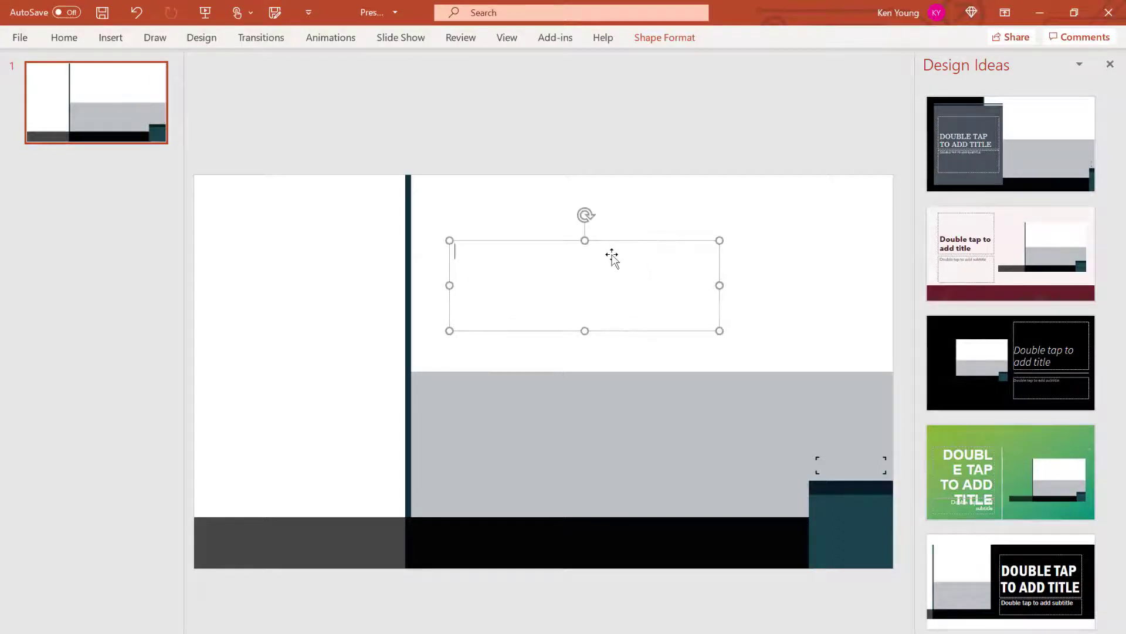
click(474, 204)
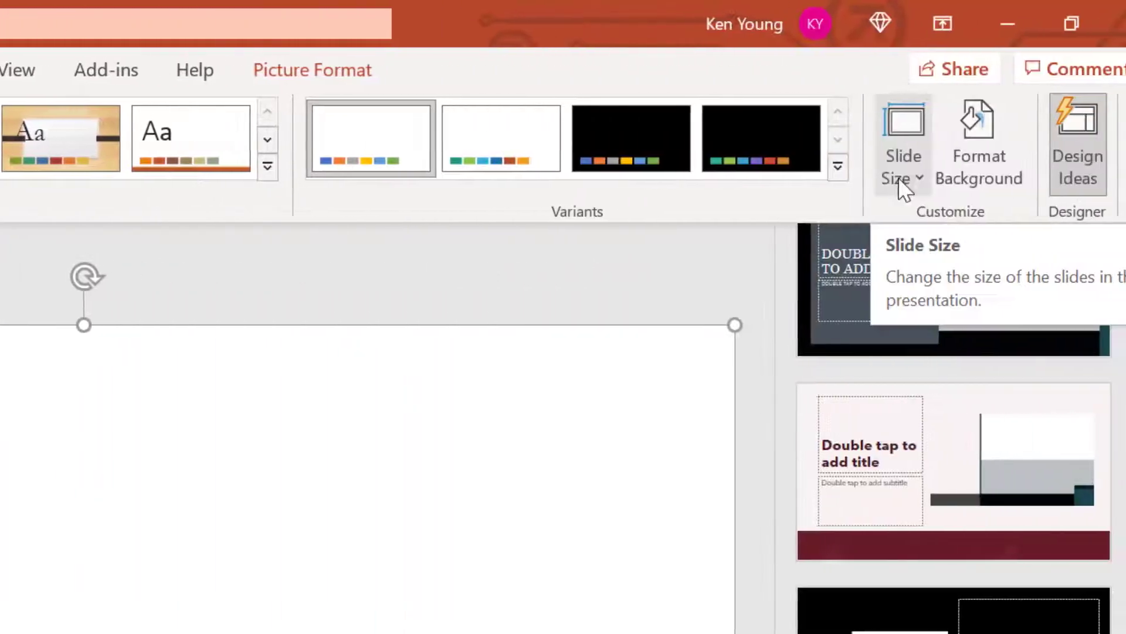
Try the Portrait and Landscape slide orientations in the custom slide size settings, then close them without applying.
click(896, 177)
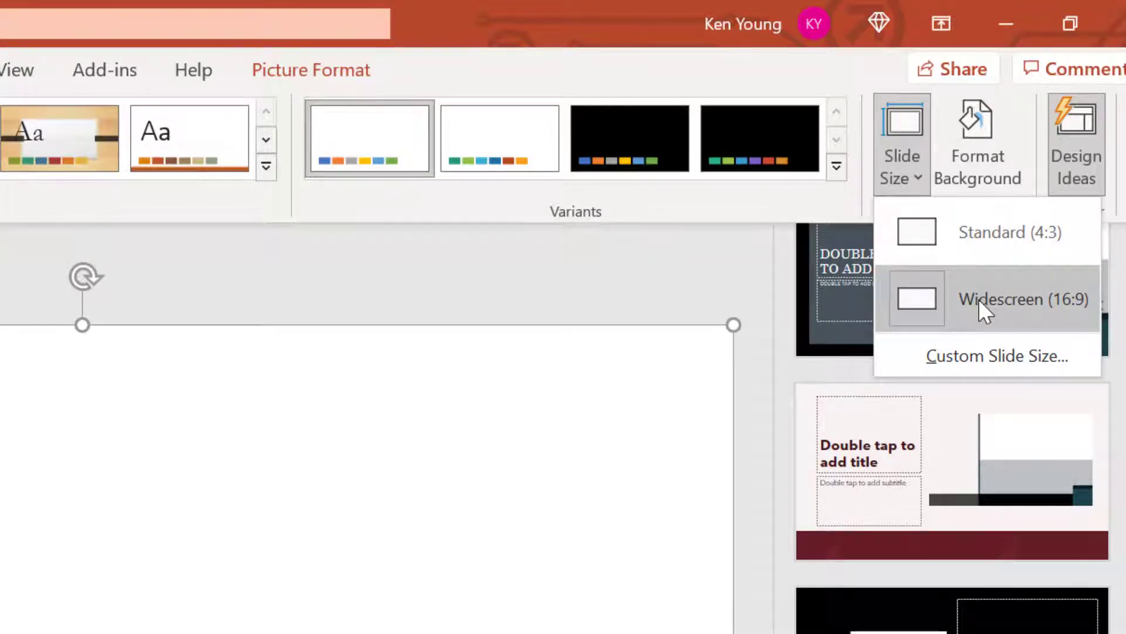
click(994, 357)
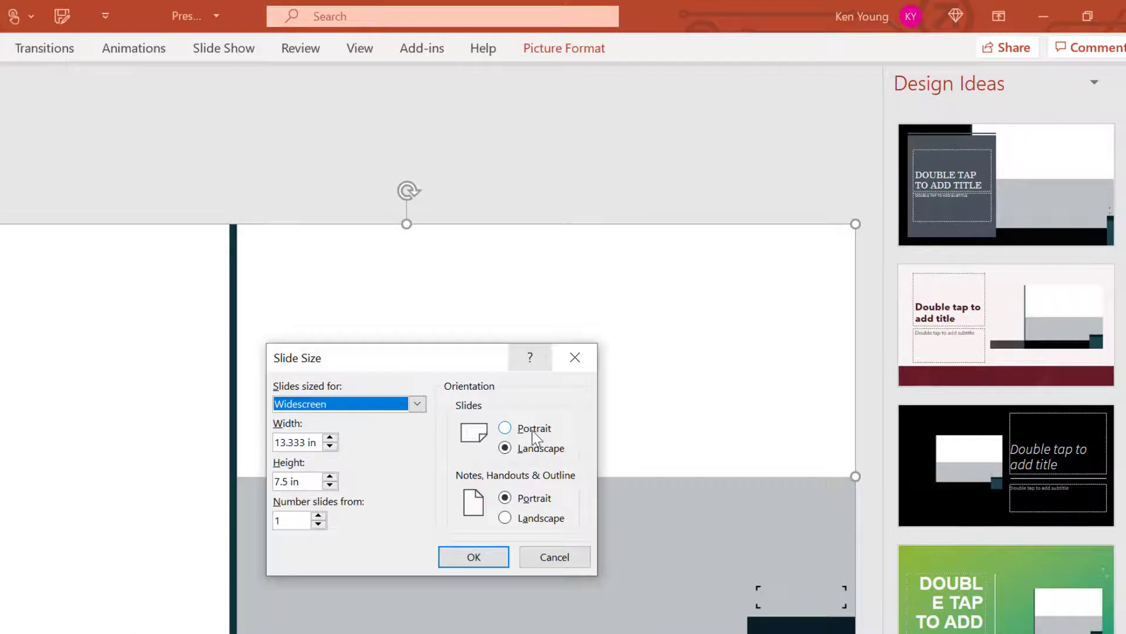
click(533, 430)
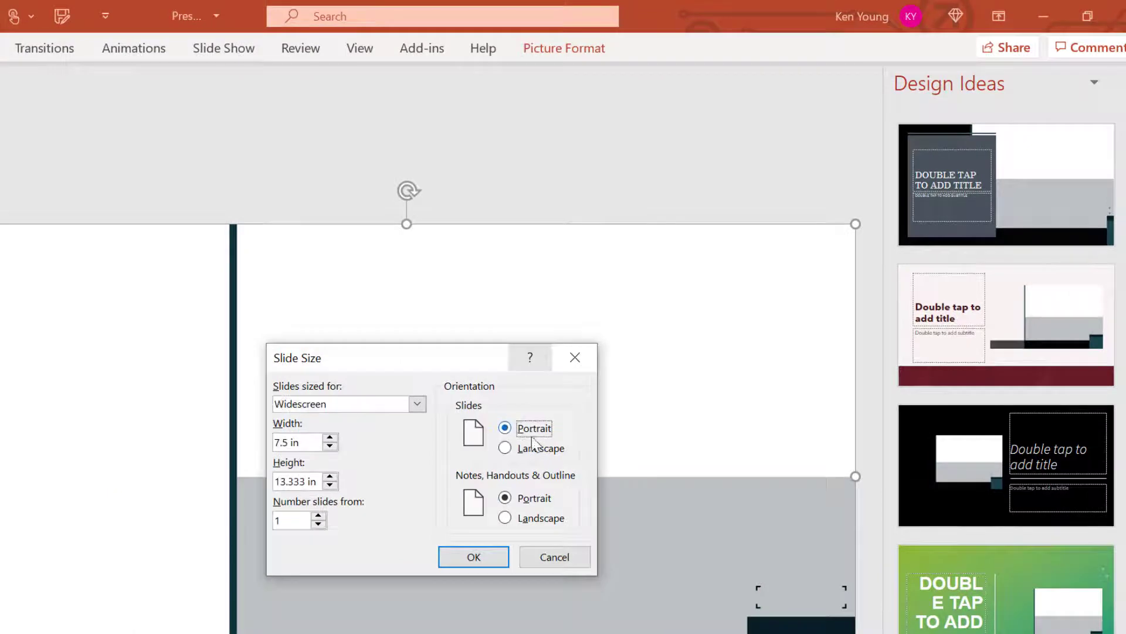
click(534, 453)
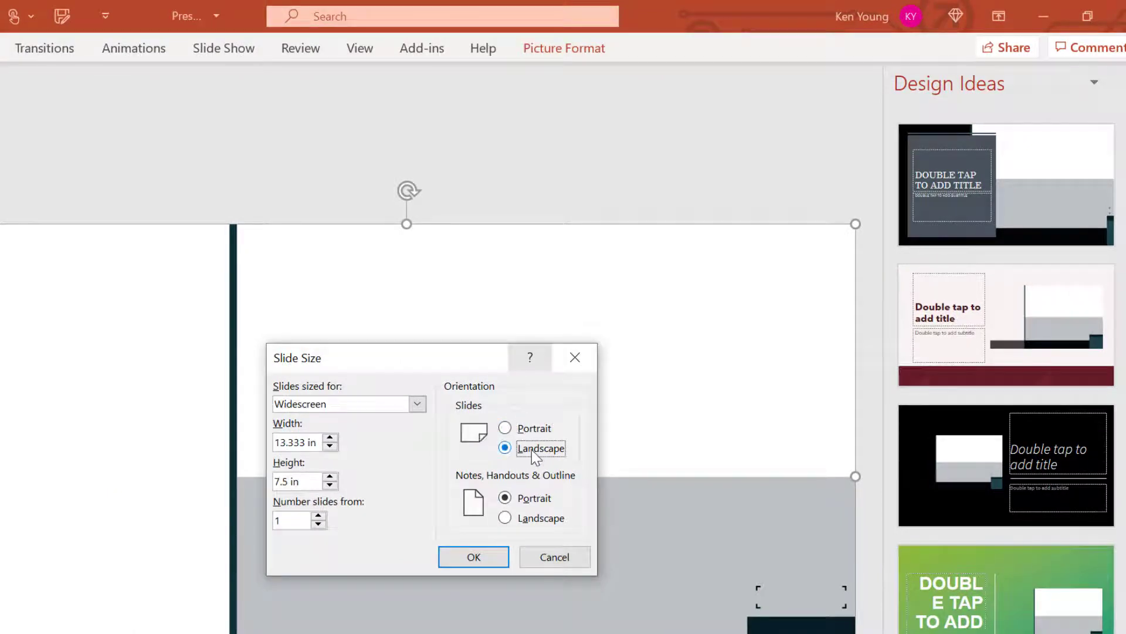
click(575, 363)
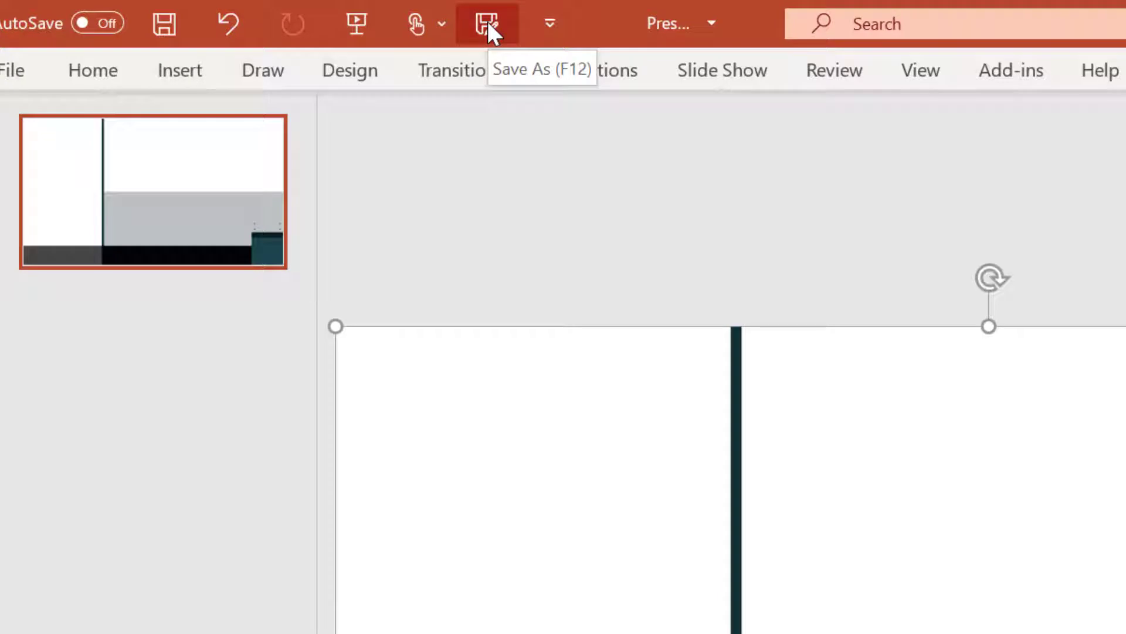
Locate the Save As command among the Popular Commands for the Quick Access Toolbar and close the options.
click(546, 25)
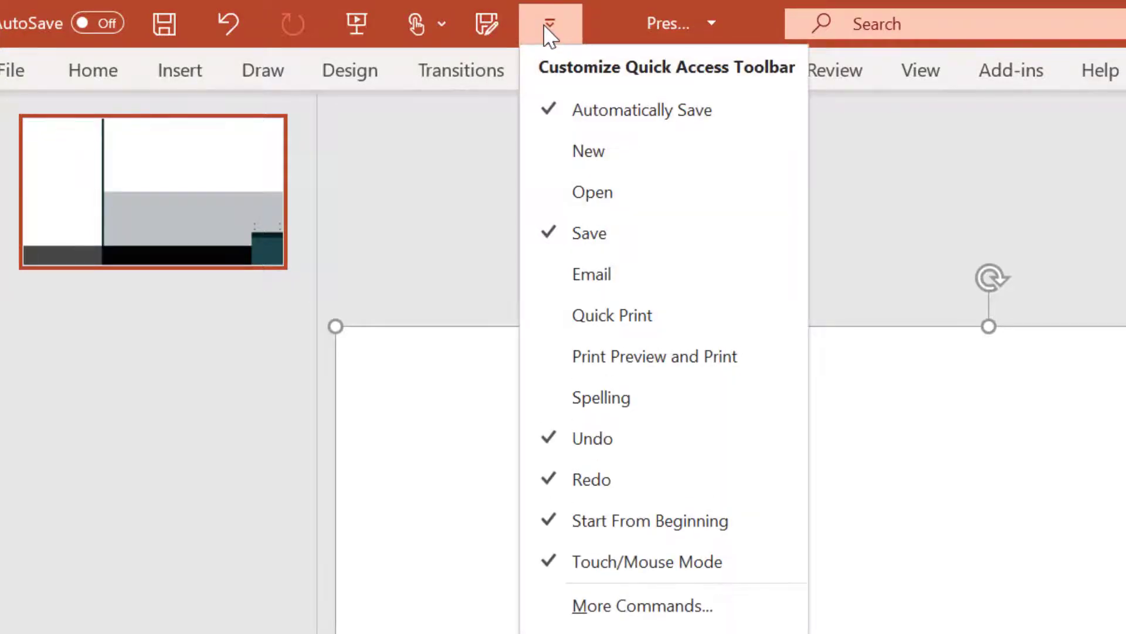
click(676, 611)
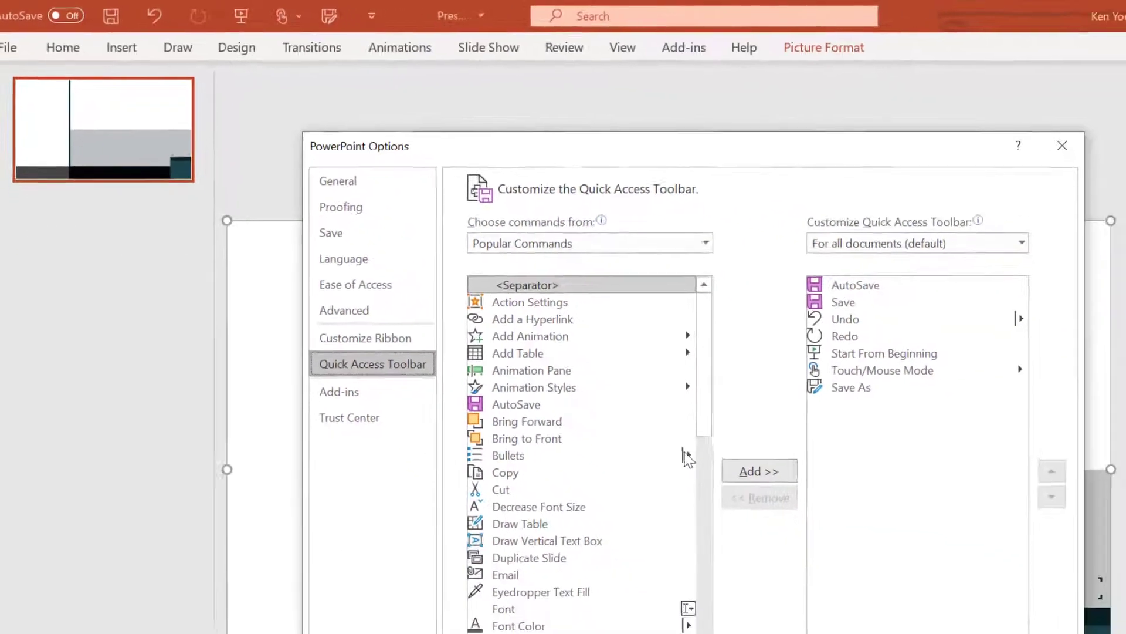
mouse_move(704, 385)
mouse_down()
mouse_move(704, 459)
mouse_move(673, 486)
mouse_move(671, 528)
mouse_up()
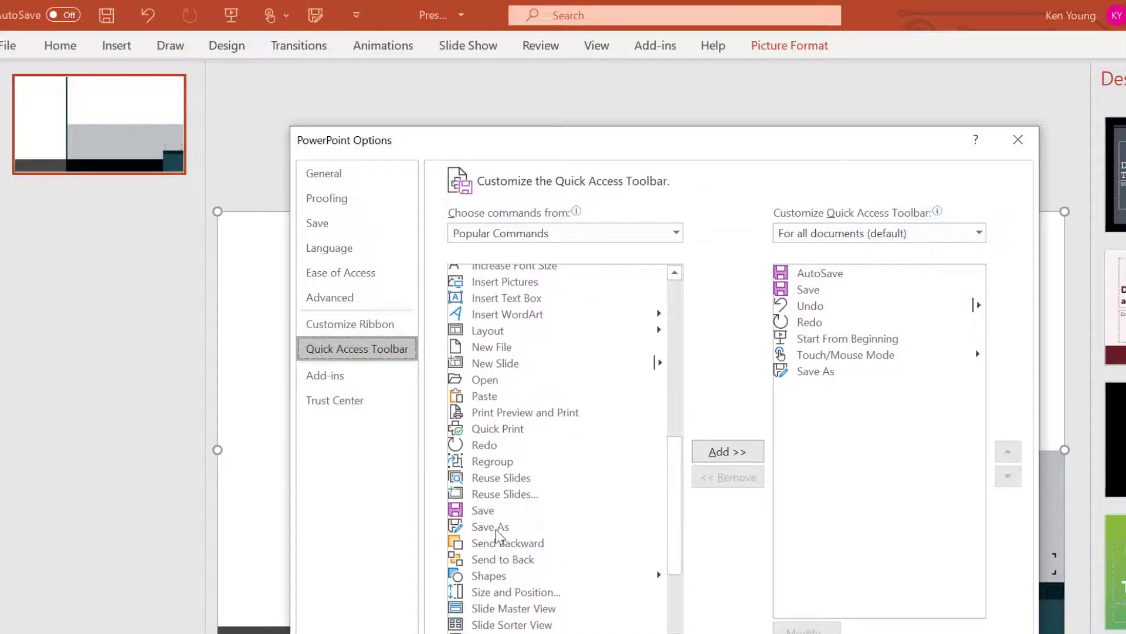
click(585, 526)
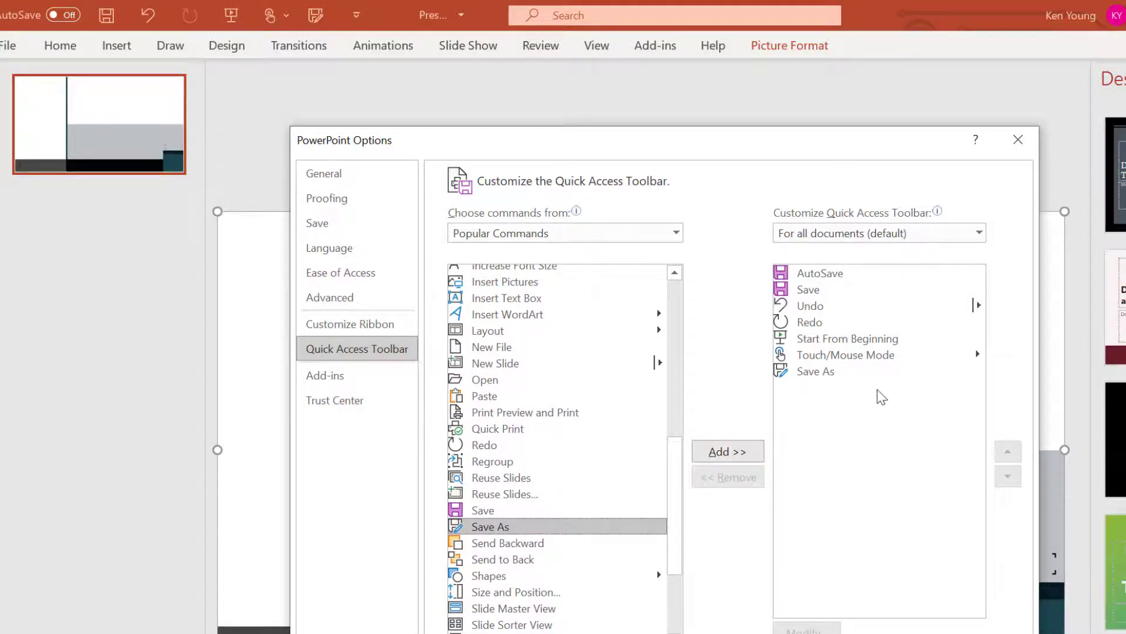
click(933, 633)
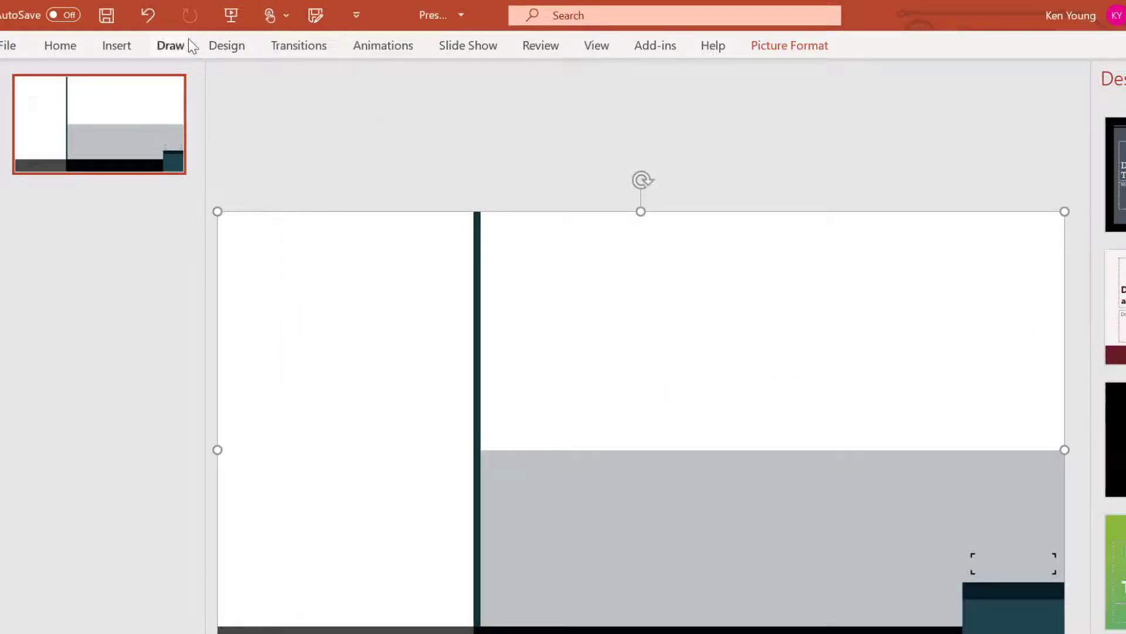
Start saving a copy of the presentation and enter Ad 1 as the file name.
click(315, 20)
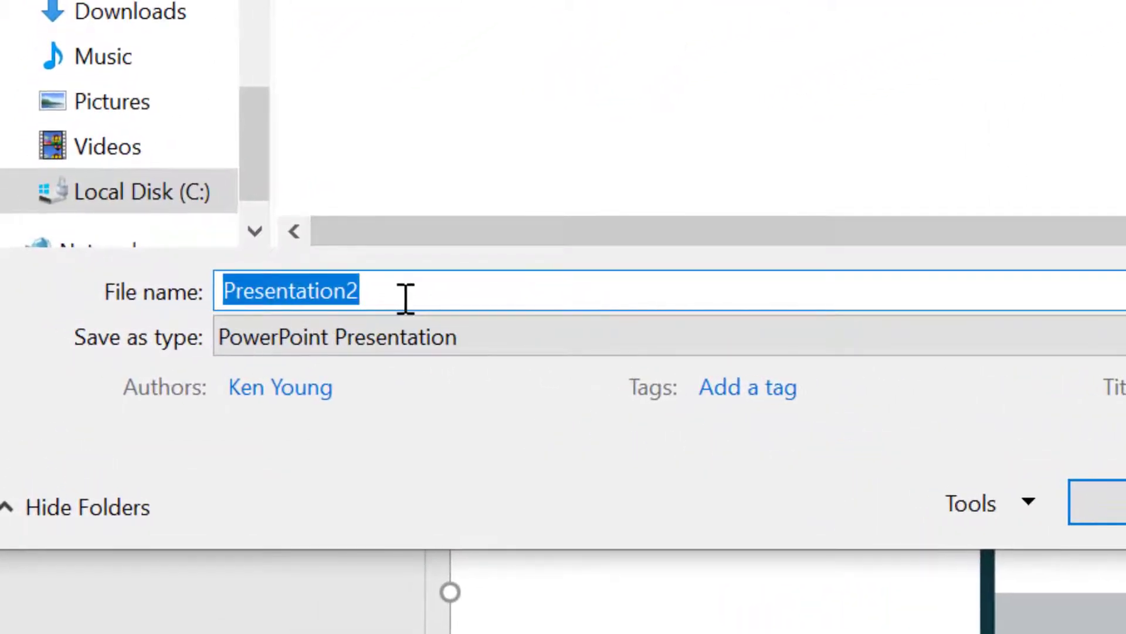
click(406, 298)
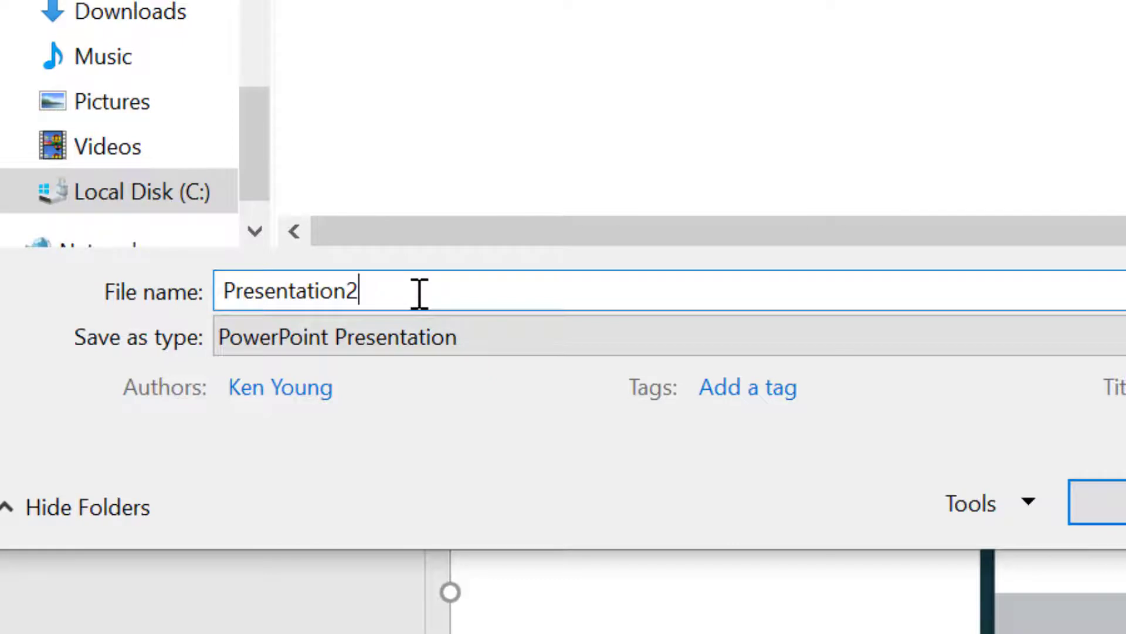
drag(359, 294, 219, 297)
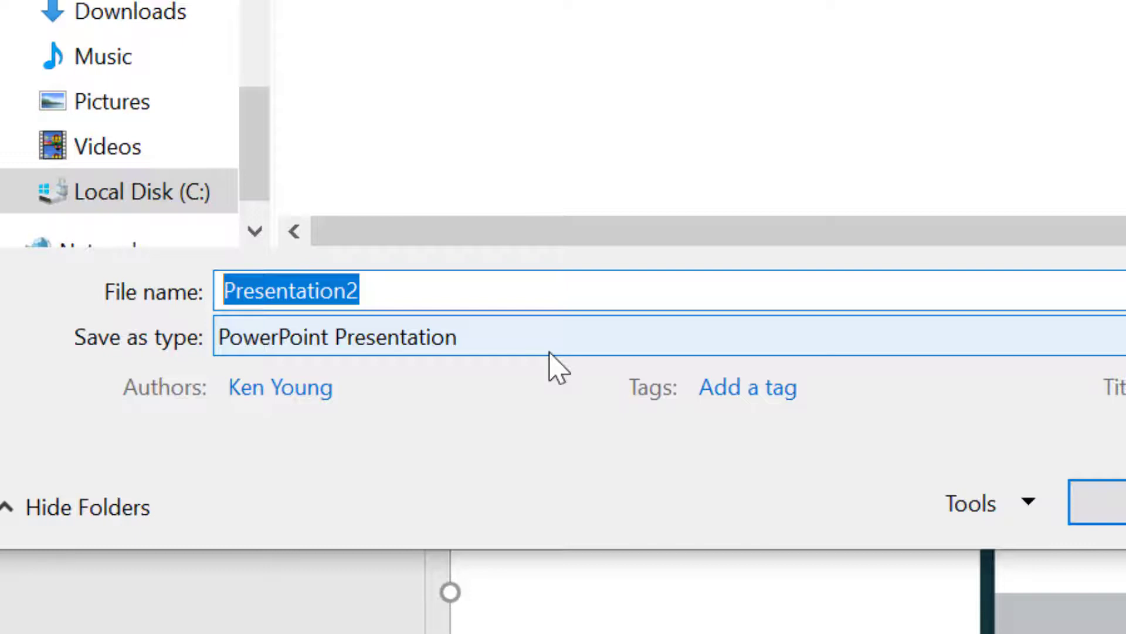
text(Ad)
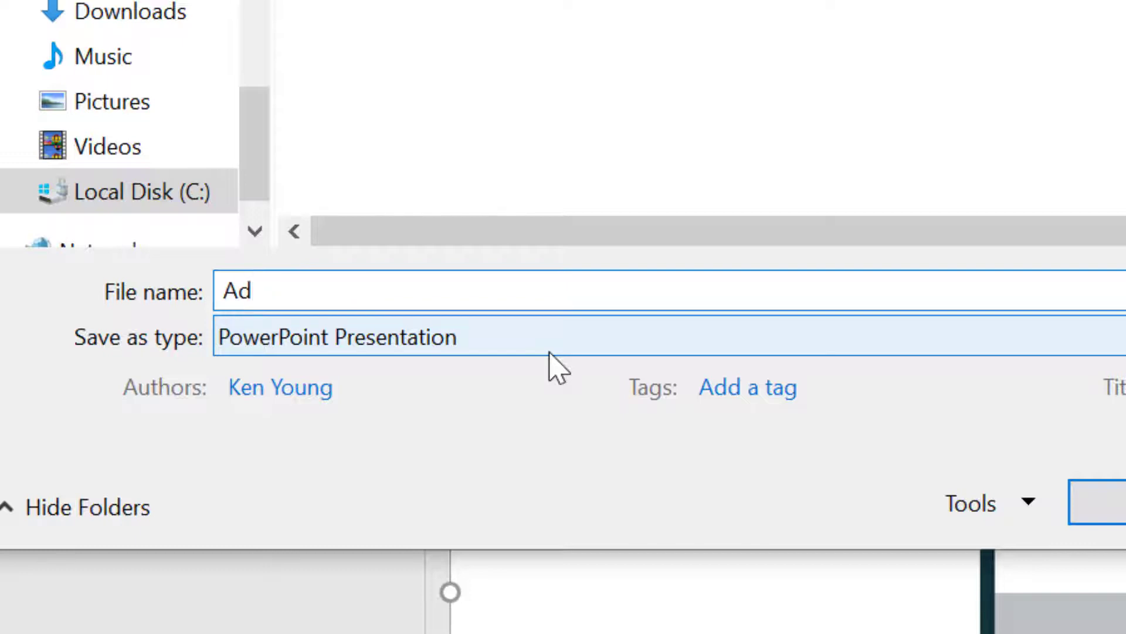
text( 1)
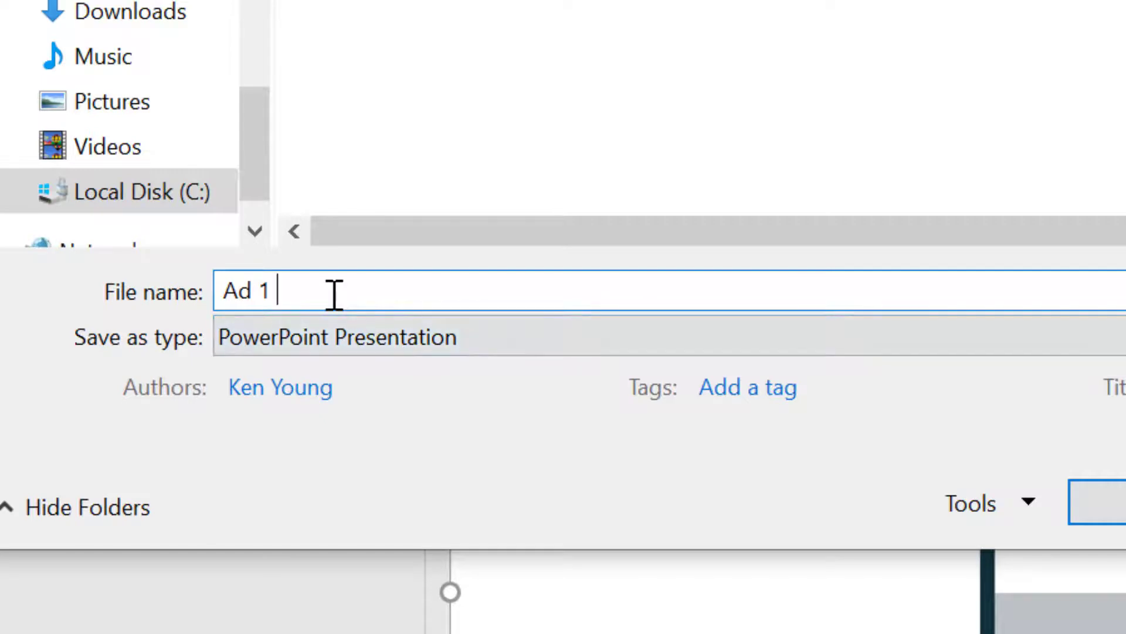
Set the file type to JPEG File Interchange Format and export only the current slide to the Desktop.
click(282, 348)
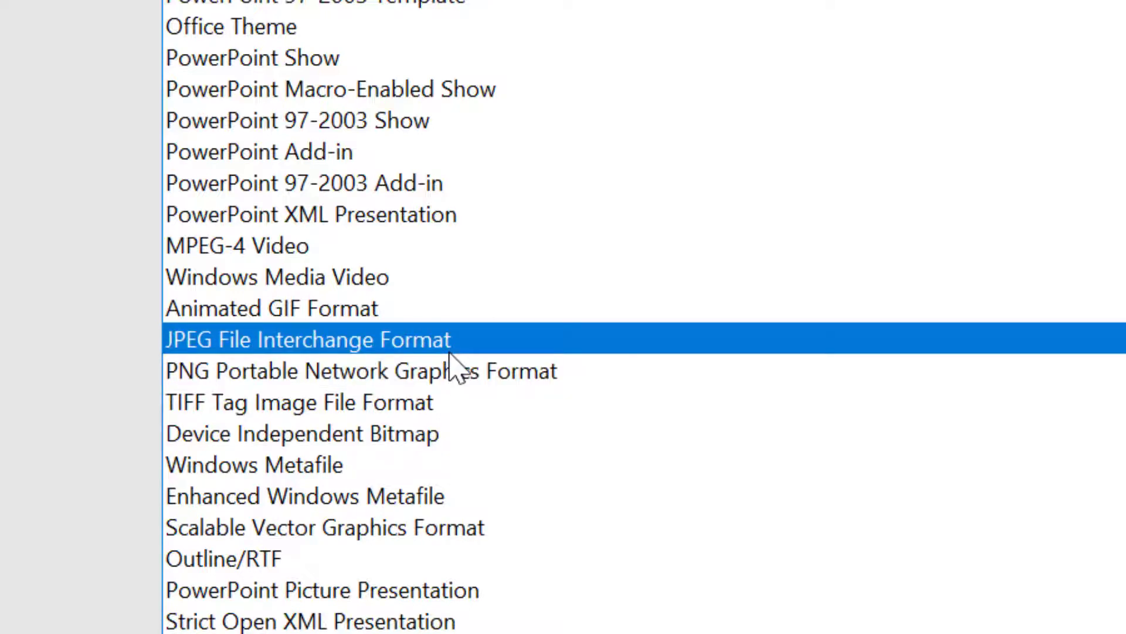
click(450, 351)
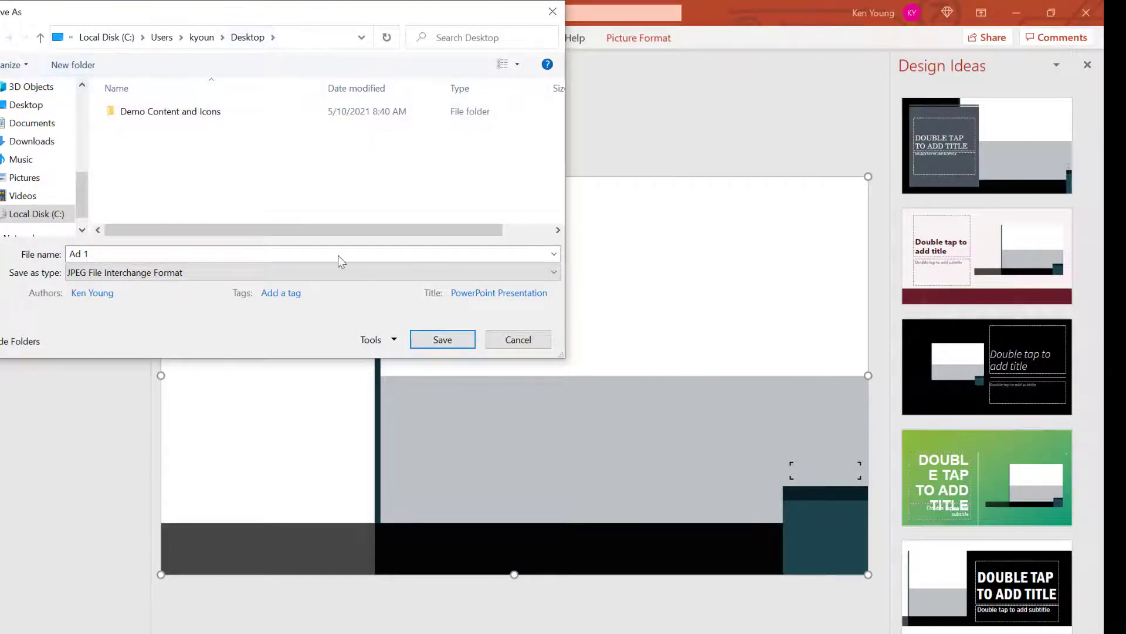
click(447, 343)
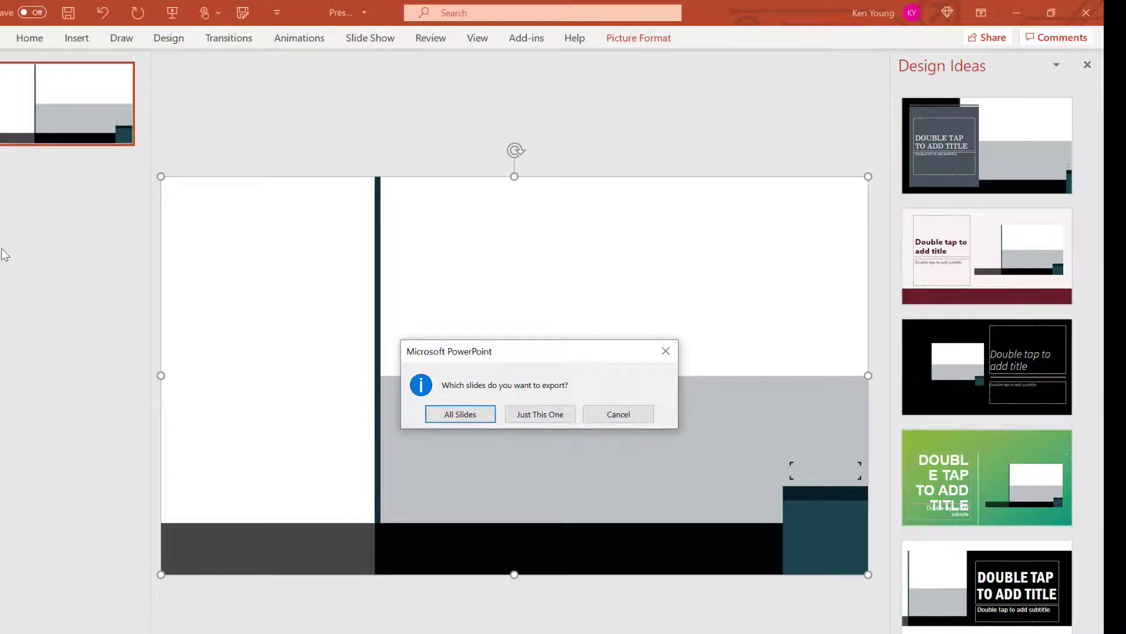
click(540, 415)
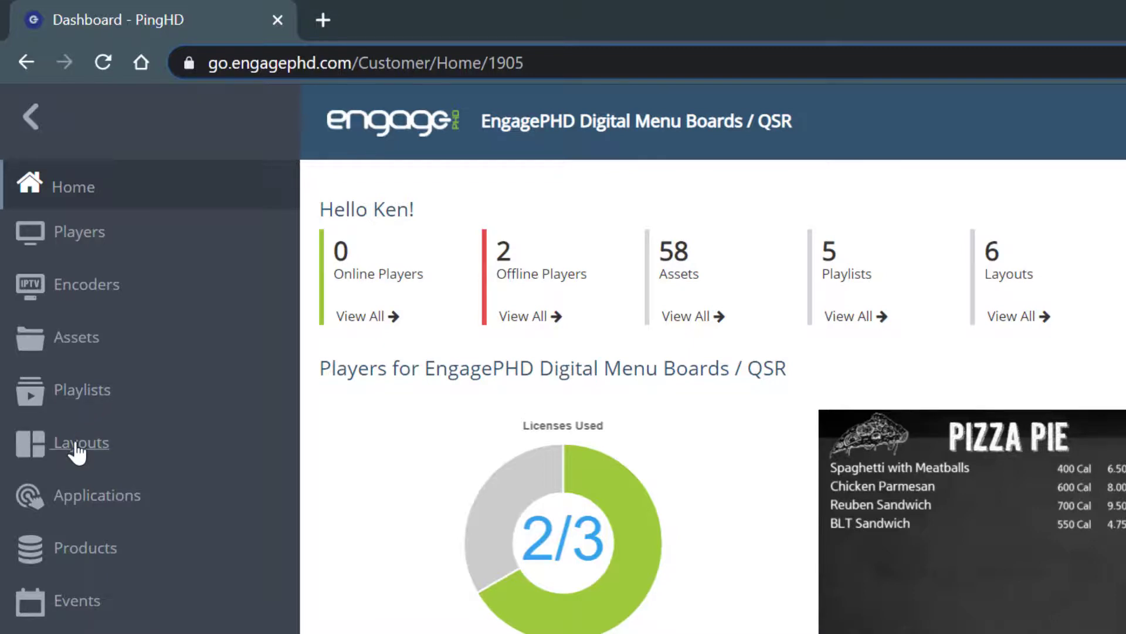
In EngagePHD, upload the Ad 1 image from the Desktop to the Promotions playlist and add it to the playlist's content.
click(78, 395)
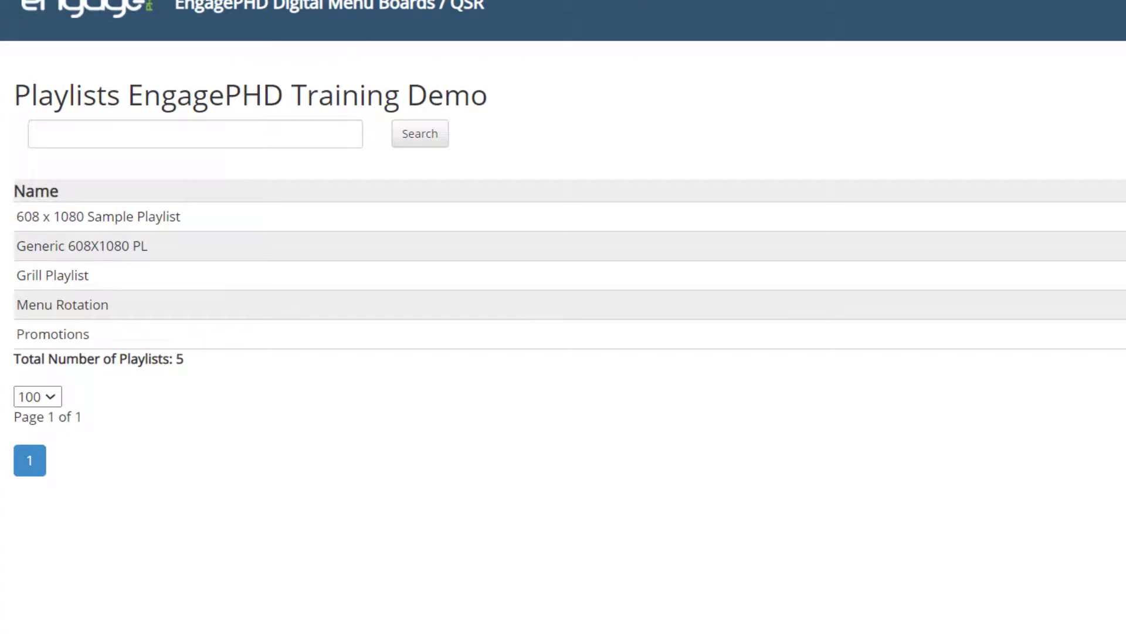
click(69, 339)
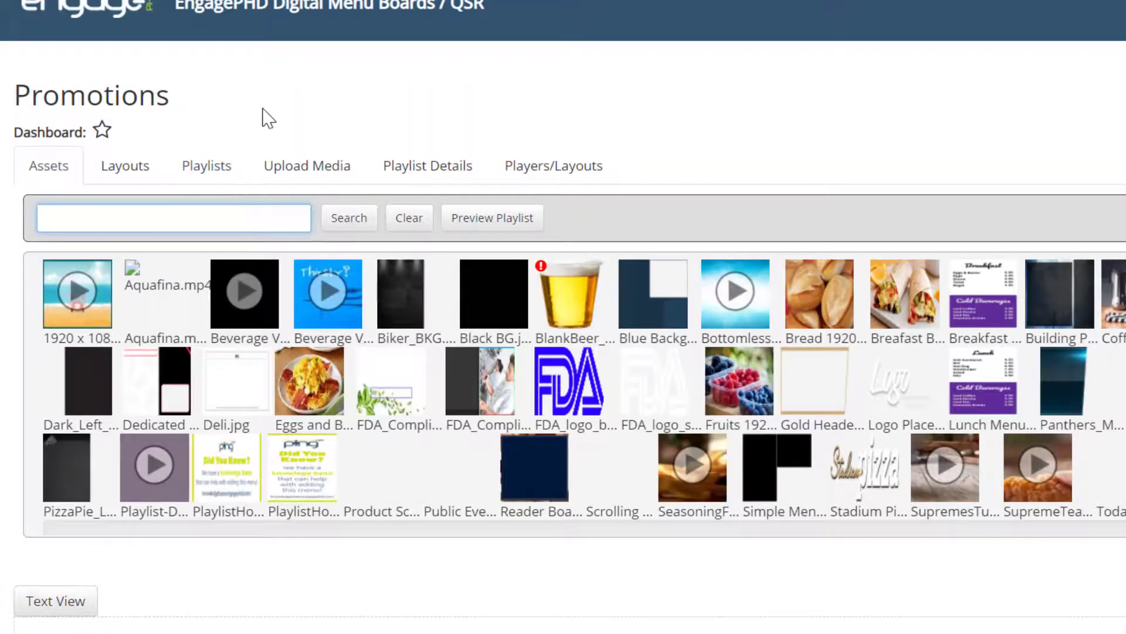
click(307, 179)
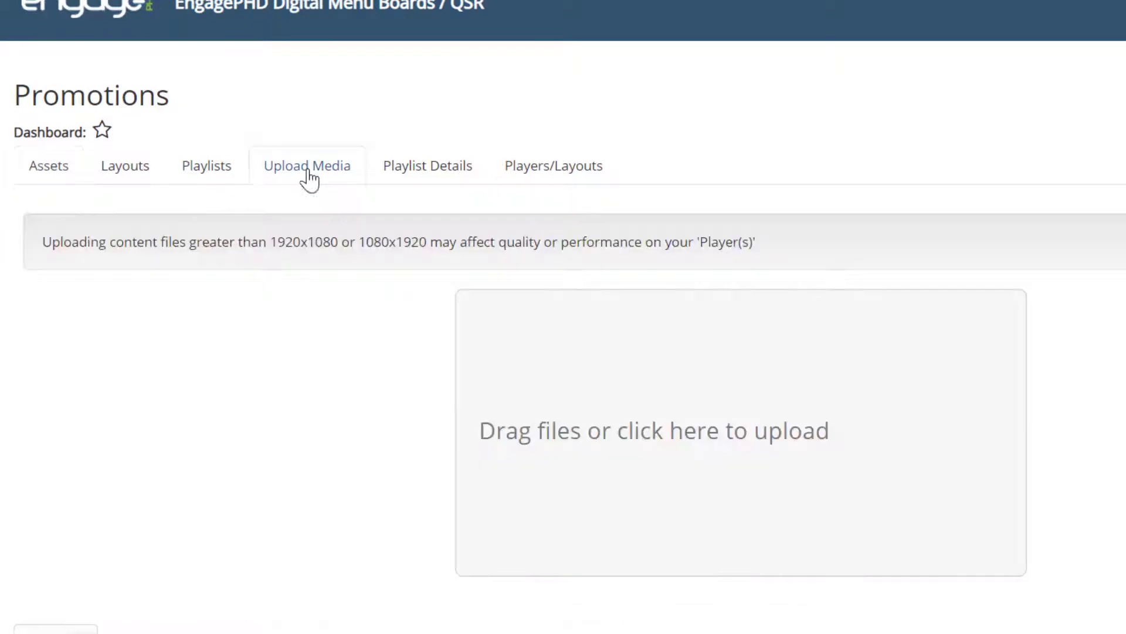
click(656, 354)
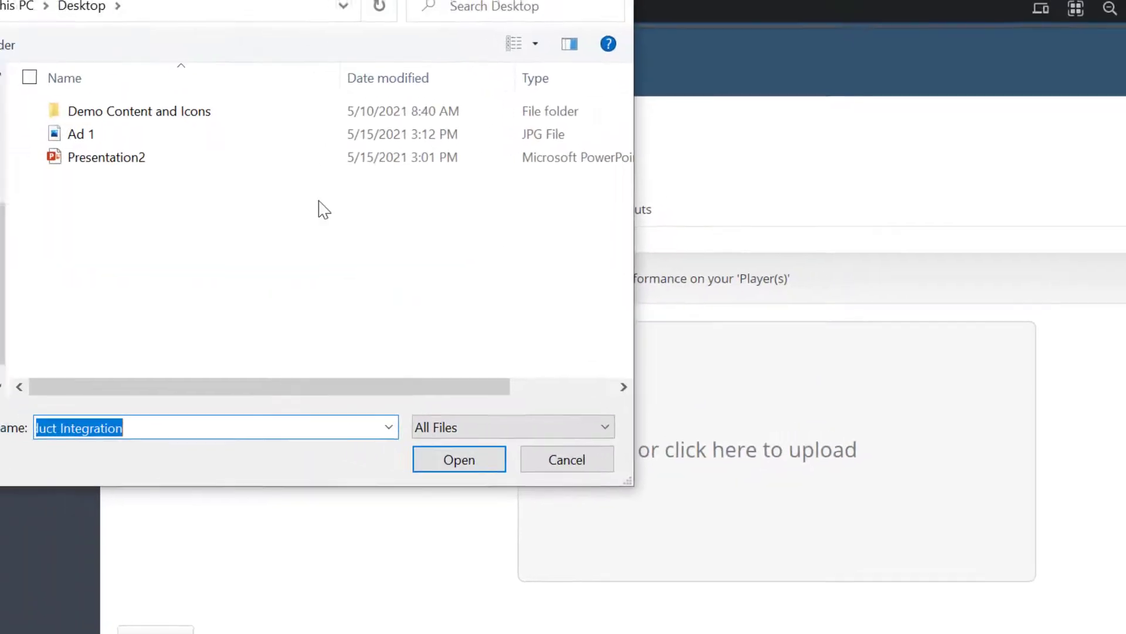
click(117, 150)
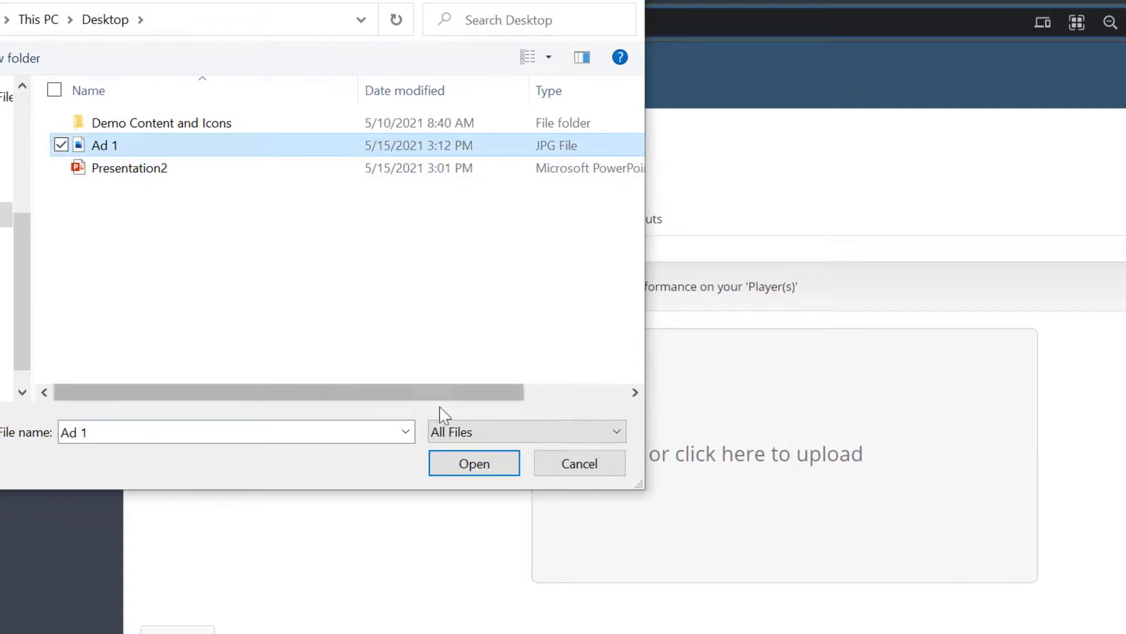
click(483, 468)
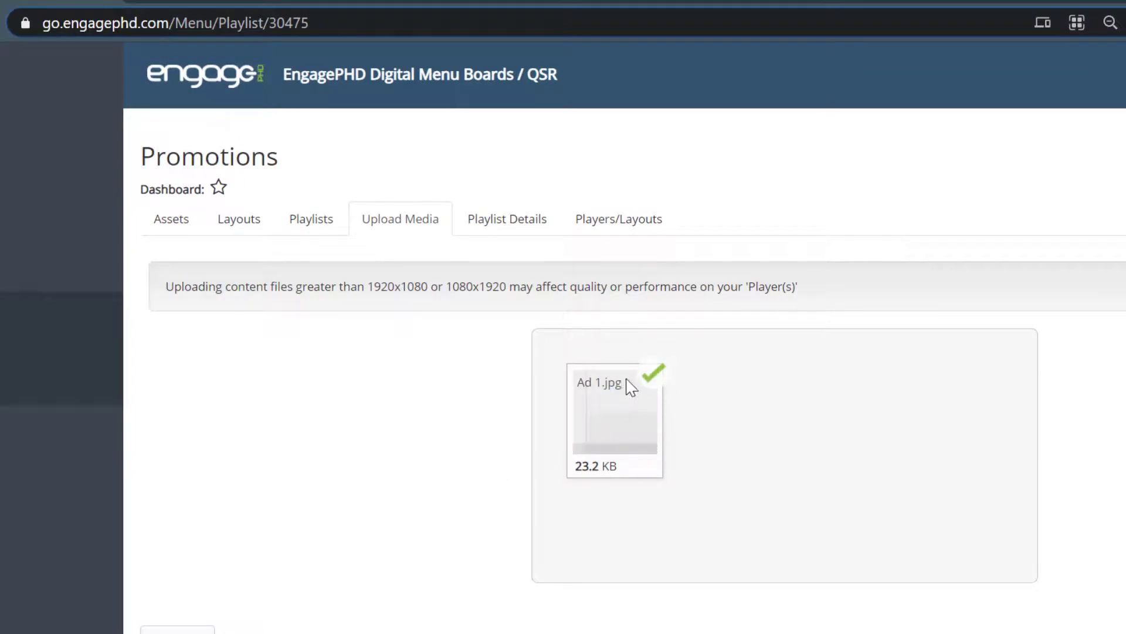
click(175, 224)
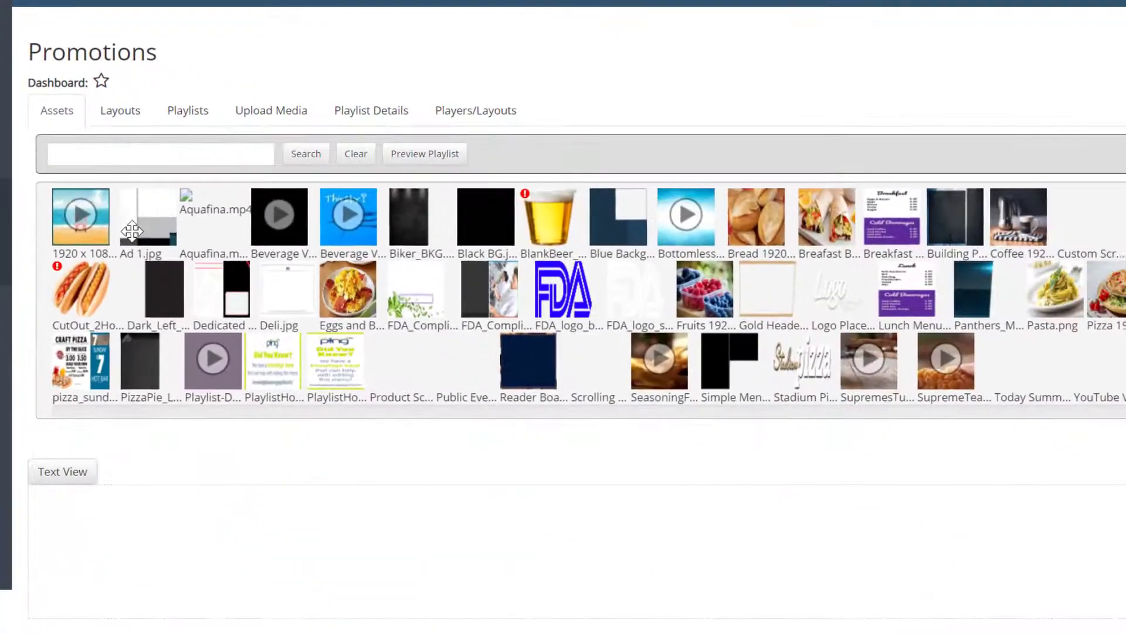
drag(387, 489, 137, 534)
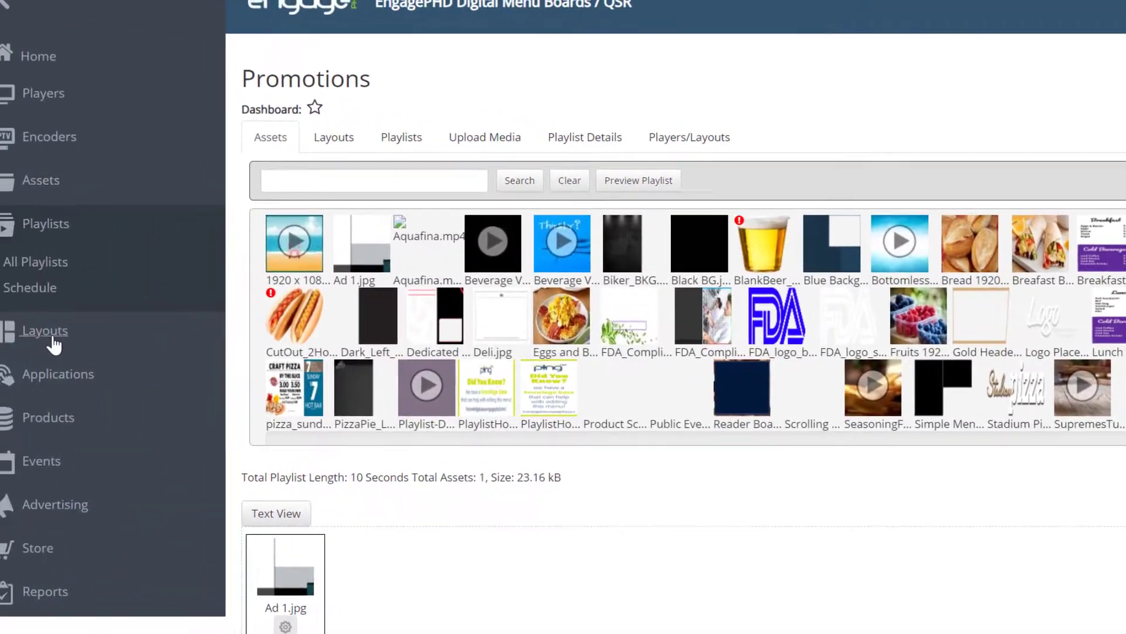
Open the Sample layout in the designer and delete its Dedicated Deli BG.png background layer.
click(51, 337)
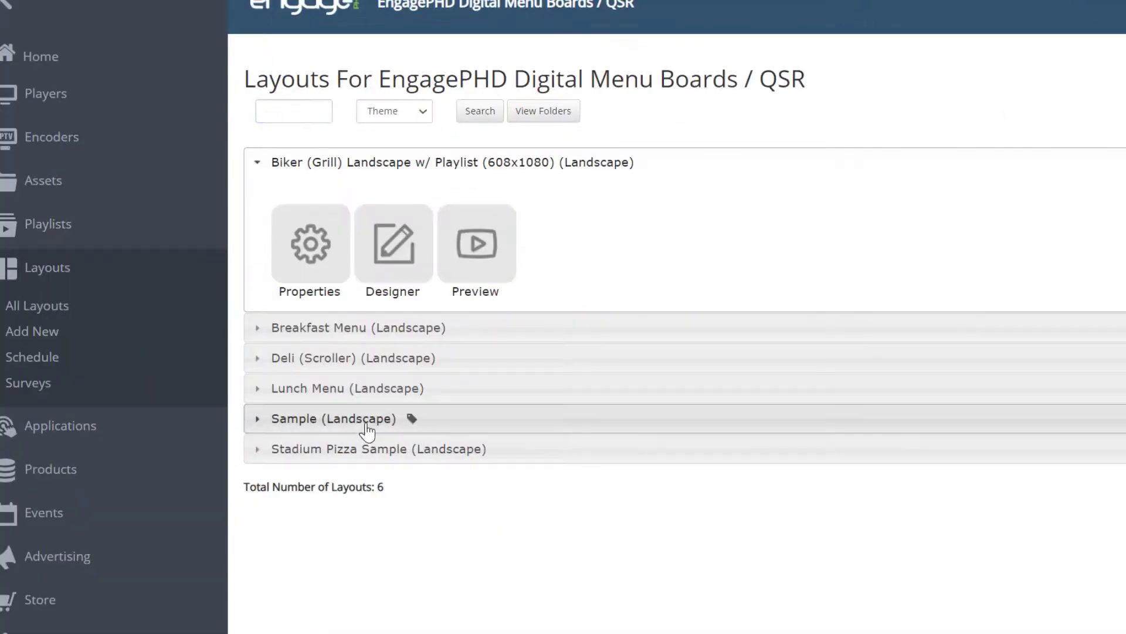
click(364, 421)
click(393, 366)
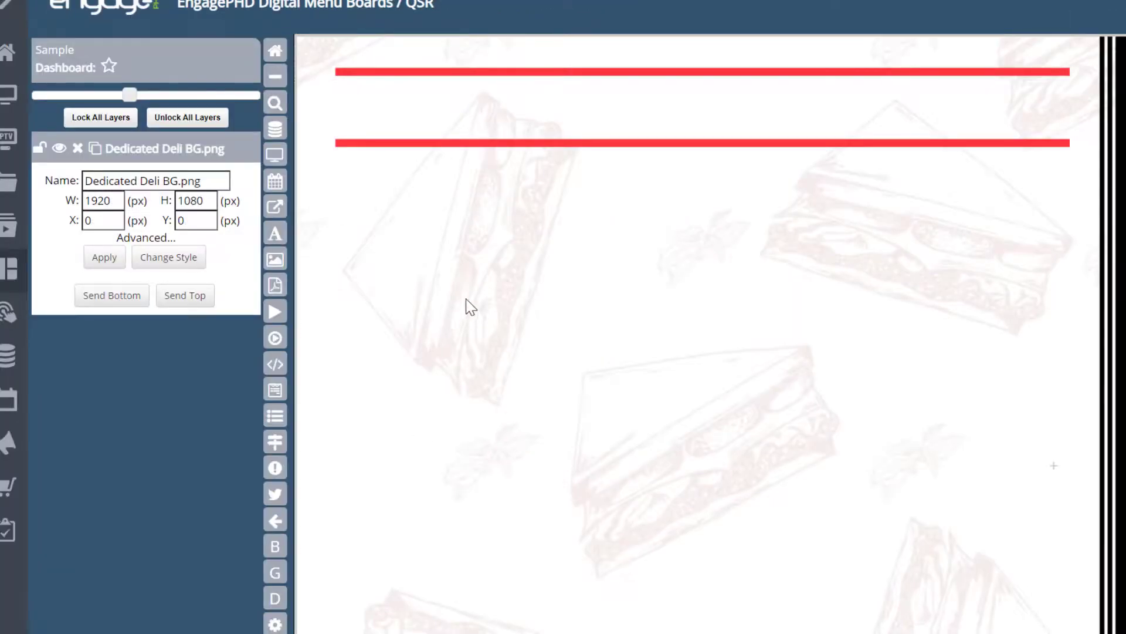
click(77, 148)
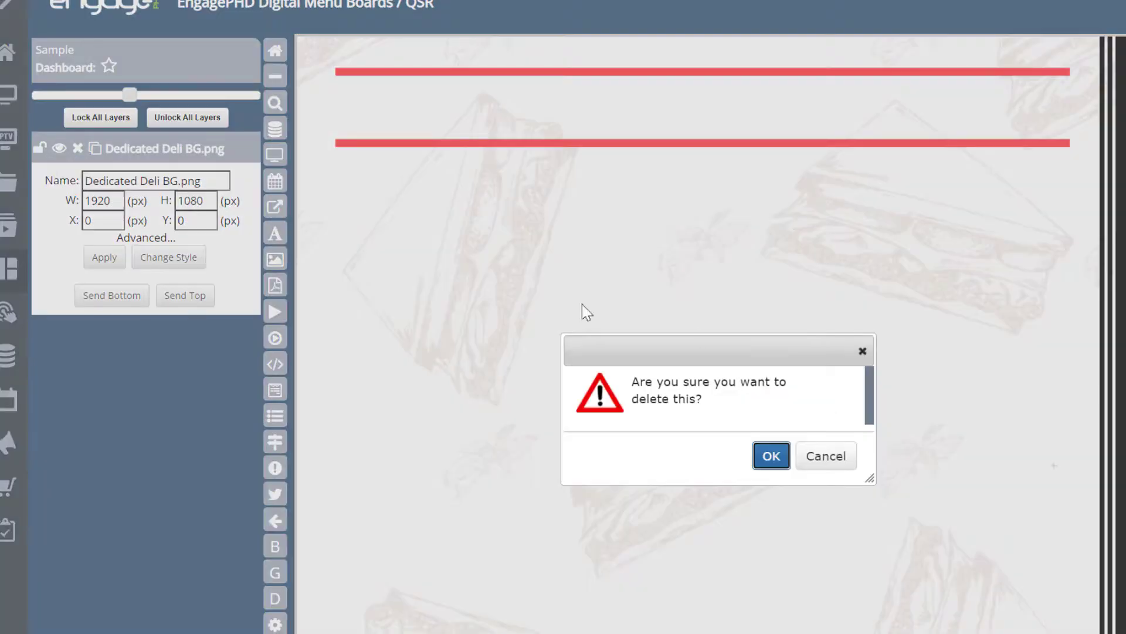
click(772, 456)
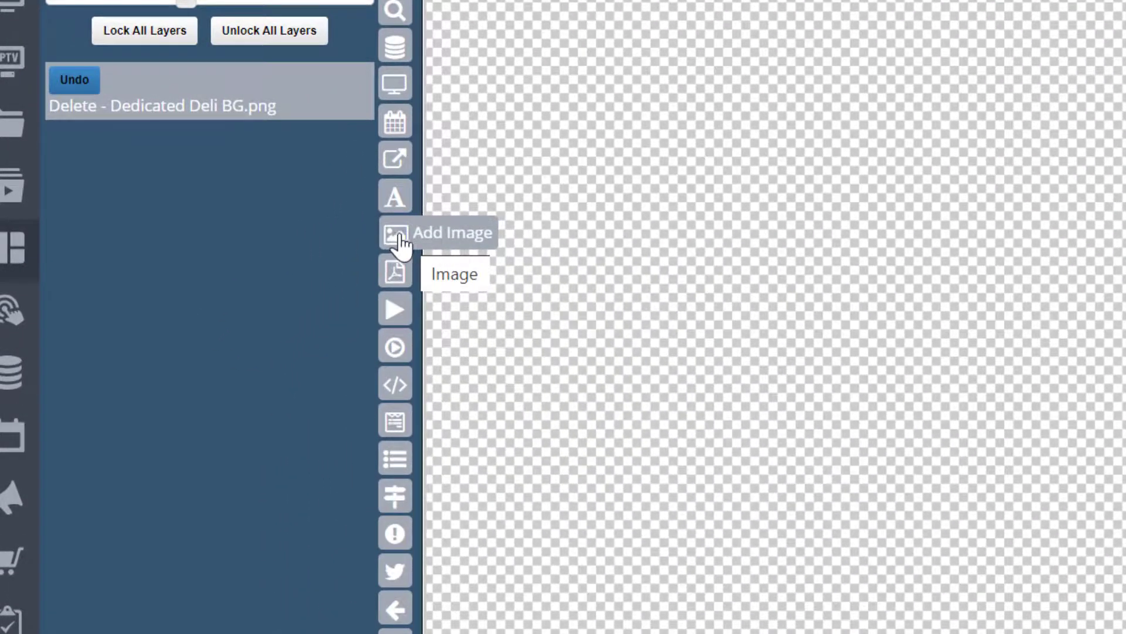
Add the Ad 1.jpg image from the asset library to the empty Sample layout.
click(400, 241)
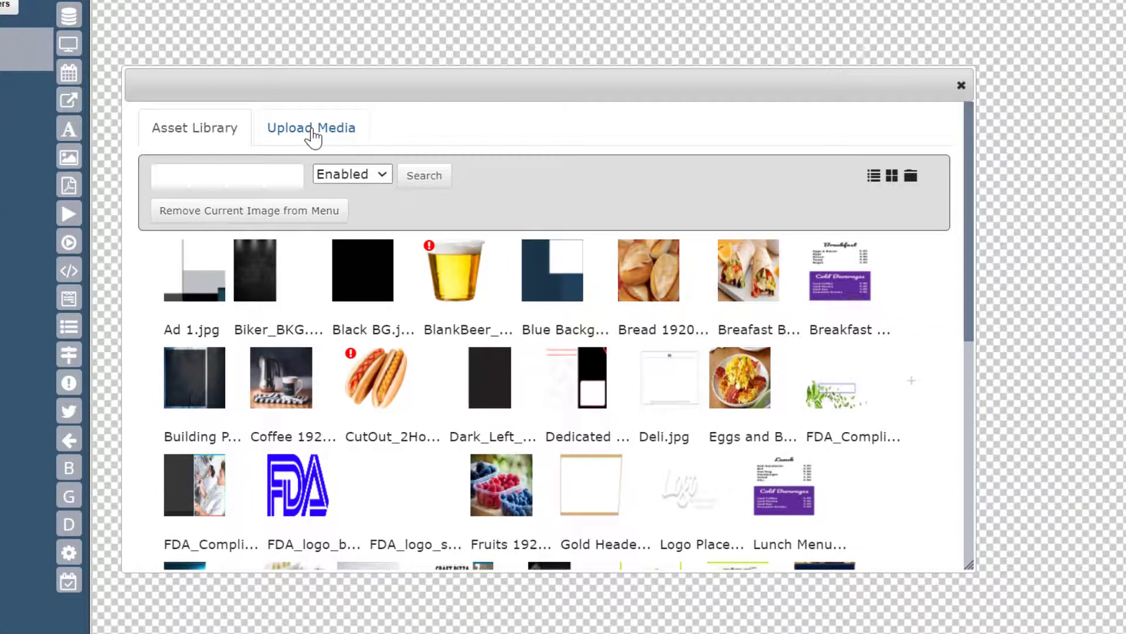
click(314, 137)
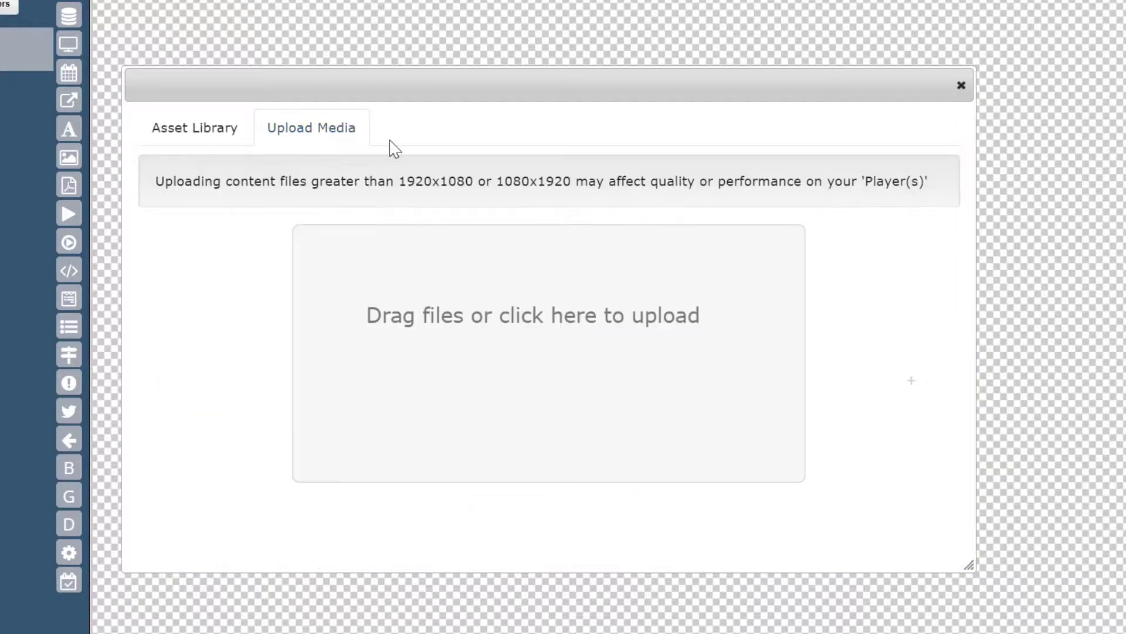
click(202, 145)
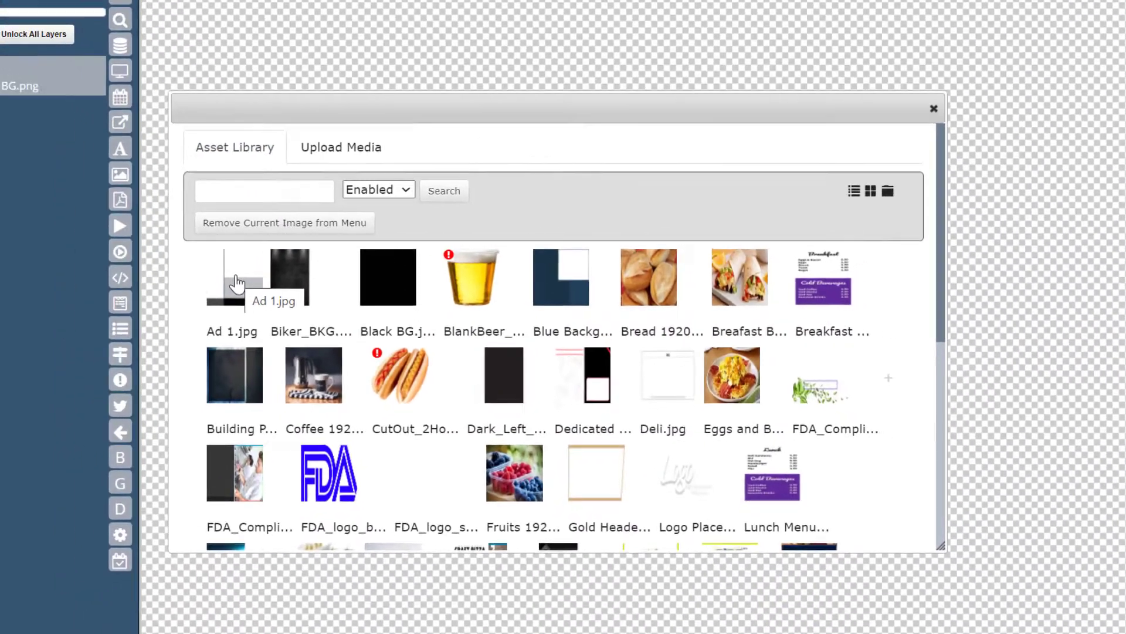
click(196, 276)
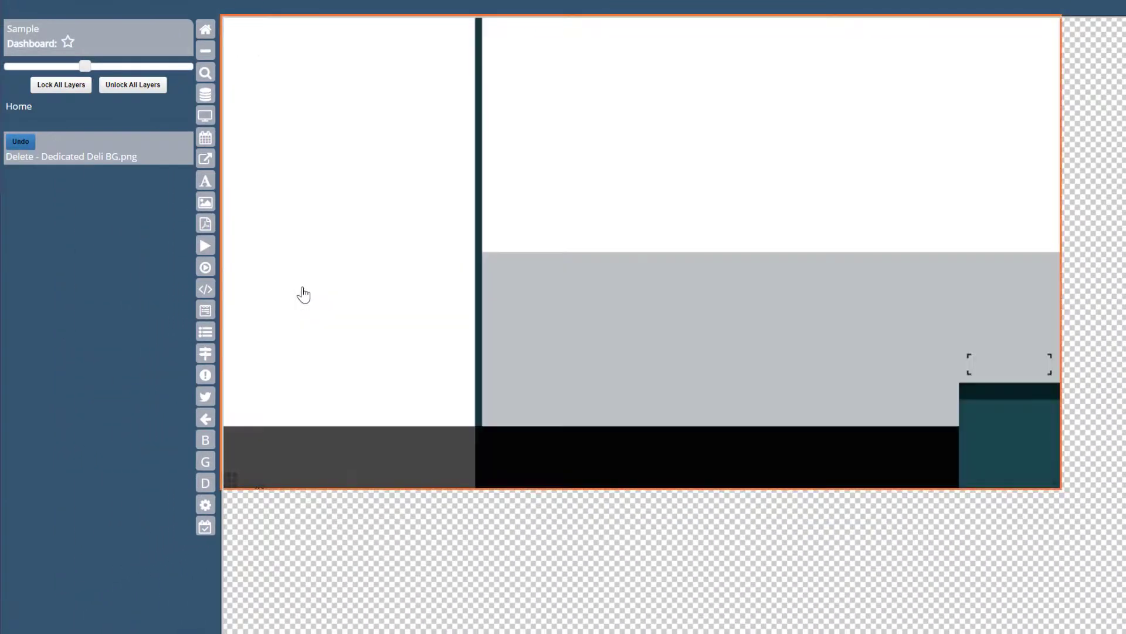
Resize the Ad 1.jpg layer to 1920 px wide and 1080 px high and apply the new size.
click(490, 223)
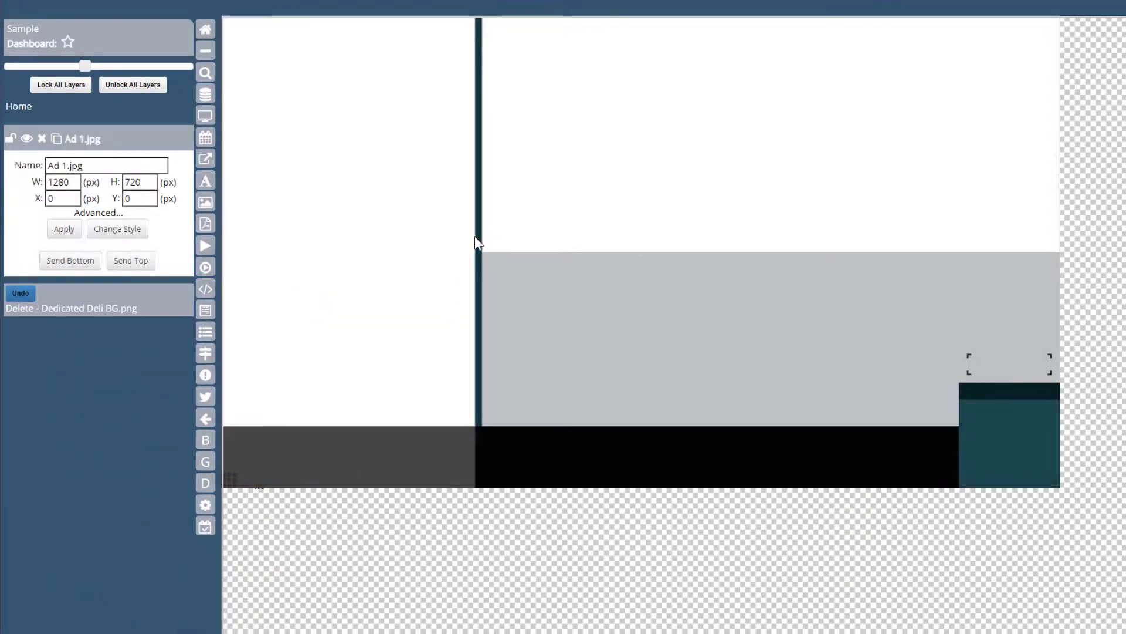
double_click(68, 182)
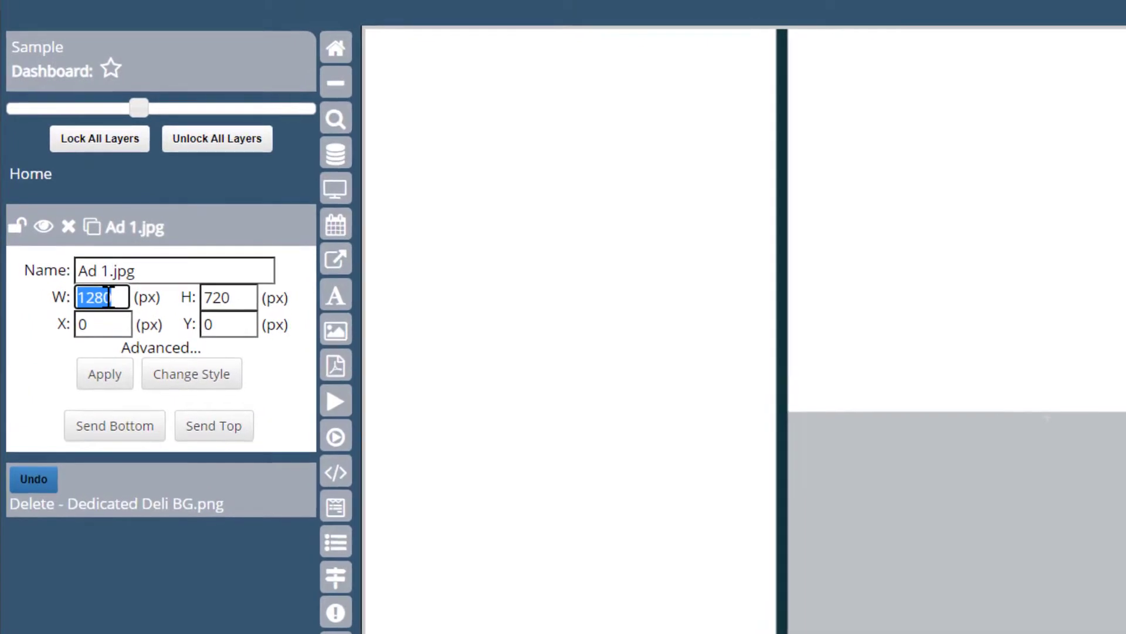
text(19)
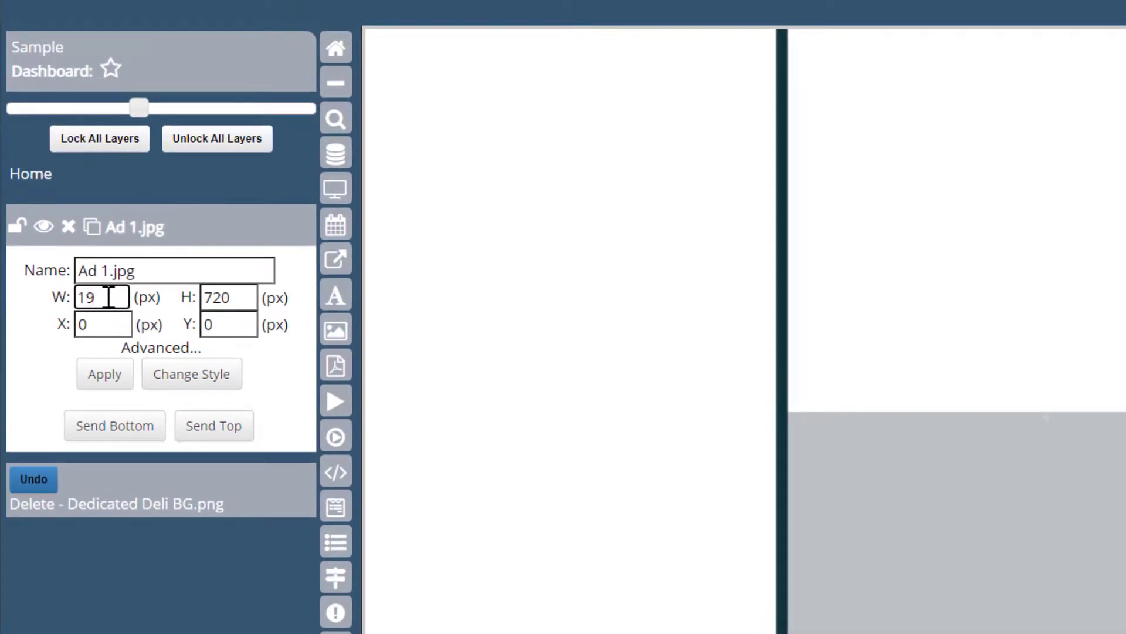
text(20)
key(Tab)
text(18080)
key(BackSpace)
key(BackSpace)
key(BackSpace)
key(BackSpace)
text(080)
click(103, 377)
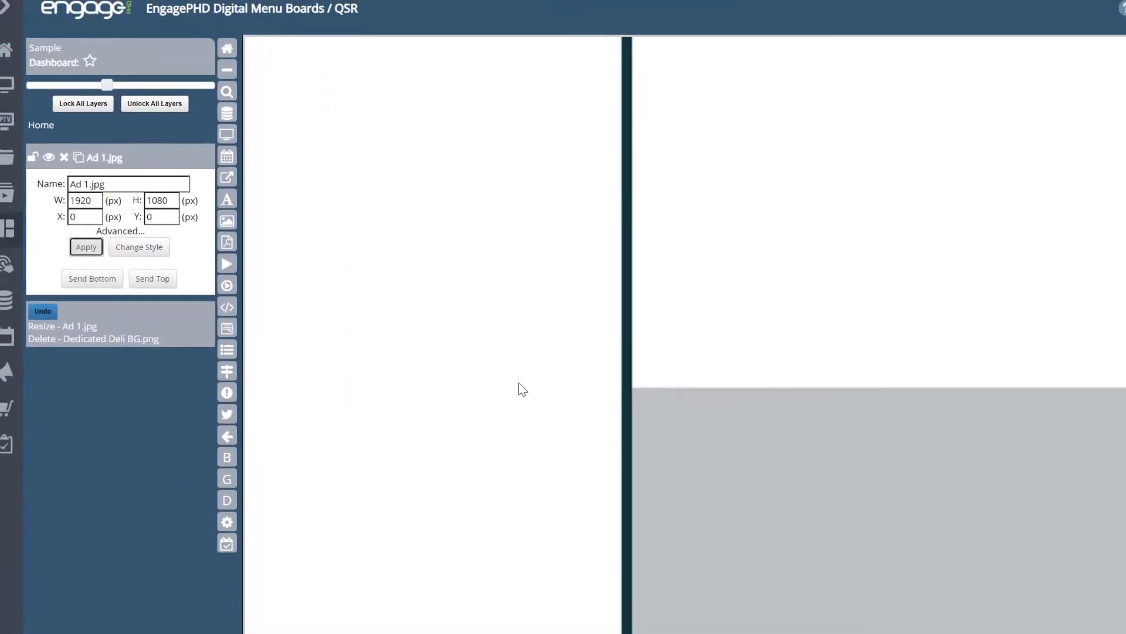
key(ctrl+minus)
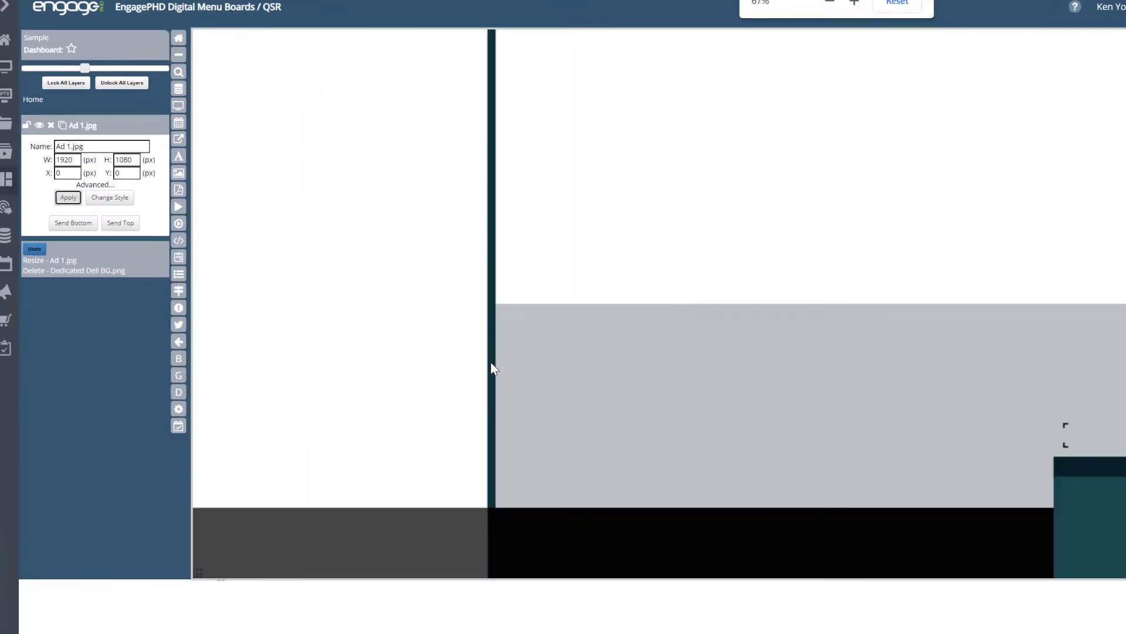
key(ctrl+minus)
key(ctrl+plus)
key(ctrl+plus)
key(ctrl+plus)
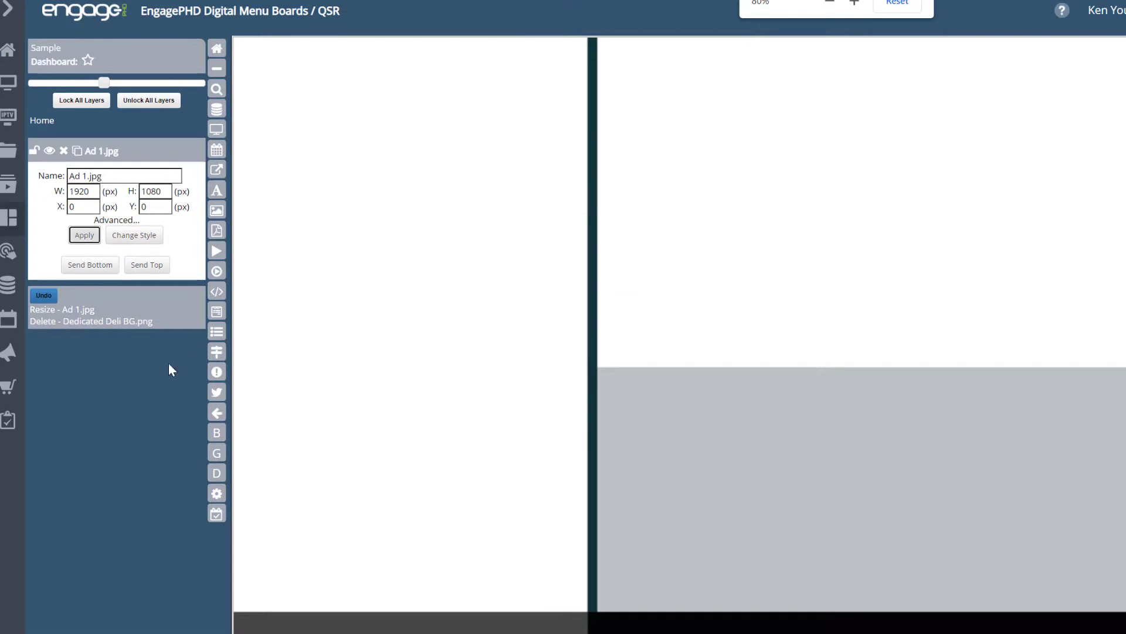